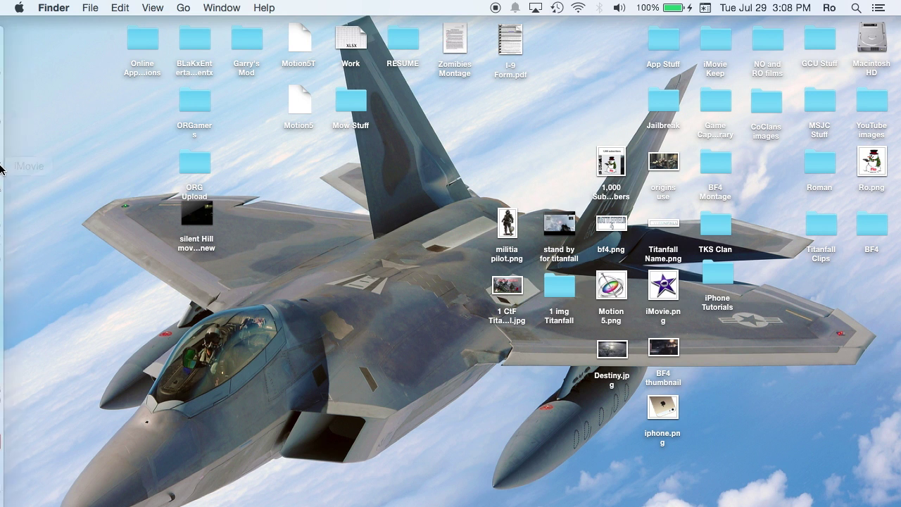
# - Open iTunes and check its version in the About iTunes information
pyautogui.moveTo(2, 105)
pyautogui.click(14, 114)
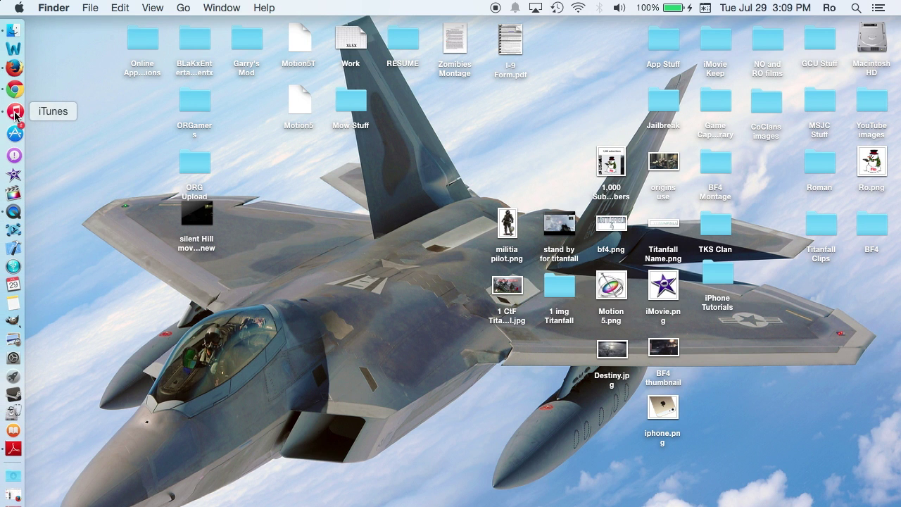
pyautogui.press('space')
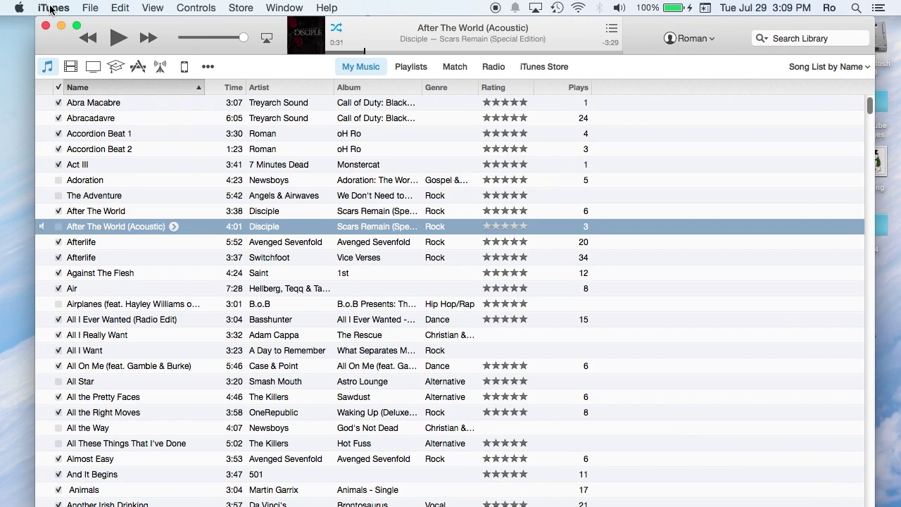
pyautogui.click(53, 8)
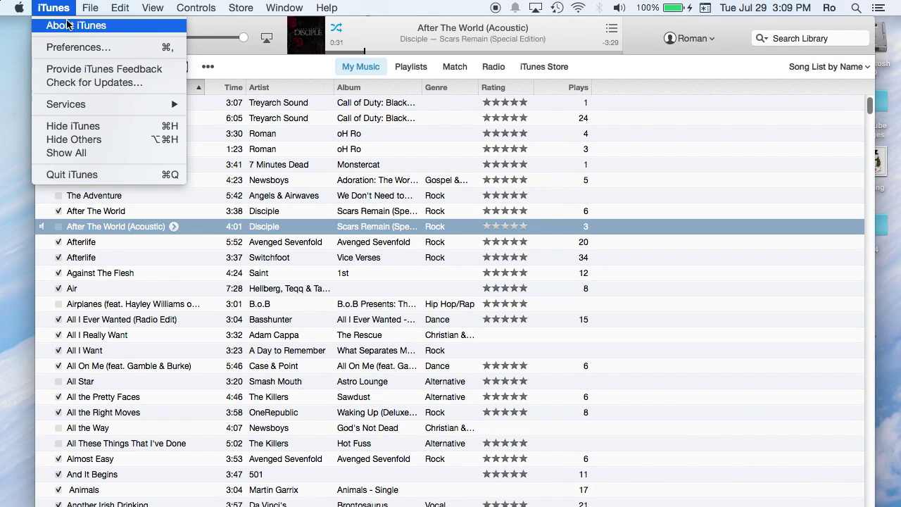
pyautogui.click(63, 27)
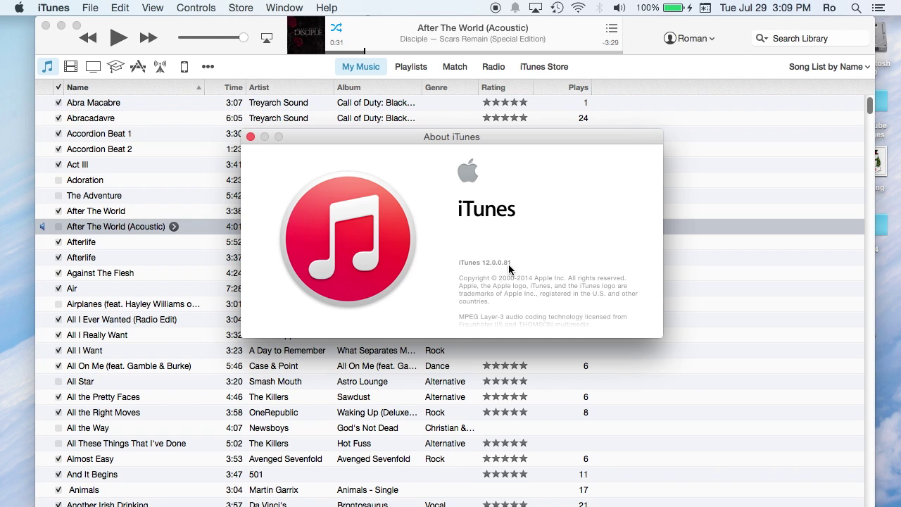
pyautogui.click(250, 137)
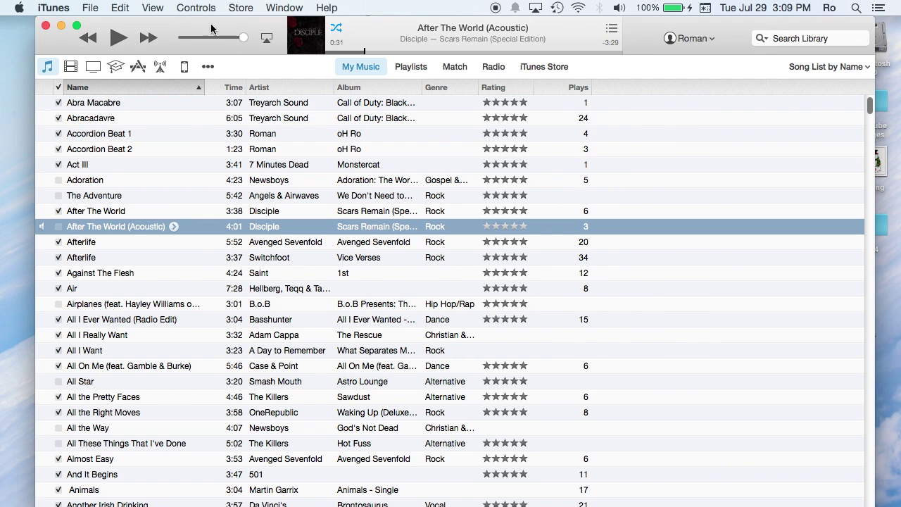
# - Play and pause the current song, and raise the system volume
pyautogui.moveTo(223, 29); pyautogui.dragTo(221, 28)
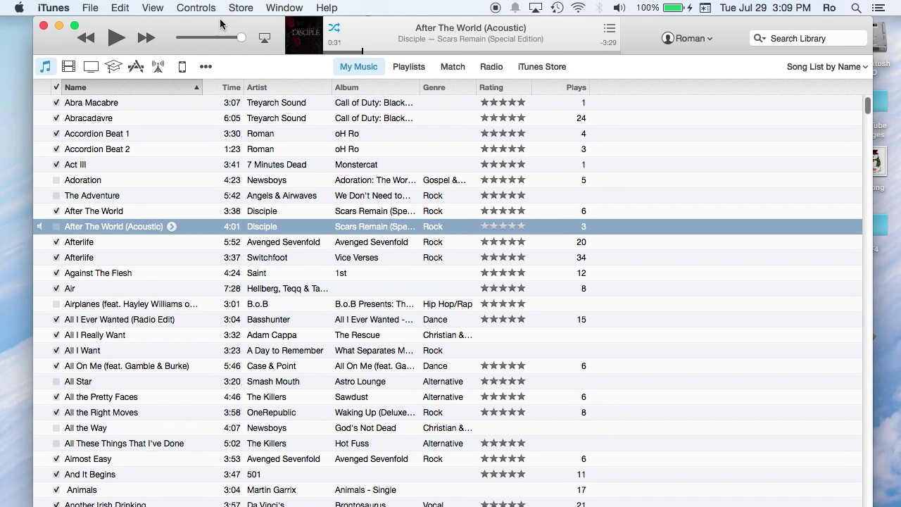
pyautogui.click(116, 40)
pyautogui.click(117, 40)
pyautogui.moveTo(241, 38)
pyautogui.mouseDown()
pyautogui.moveTo(179, 44)
pyautogui.moveTo(257, 40)
pyautogui.moveTo(181, 41)
pyautogui.moveTo(248, 44)
pyautogui.mouseUp()
pyautogui.press('XF86AudioRaiseVolume')
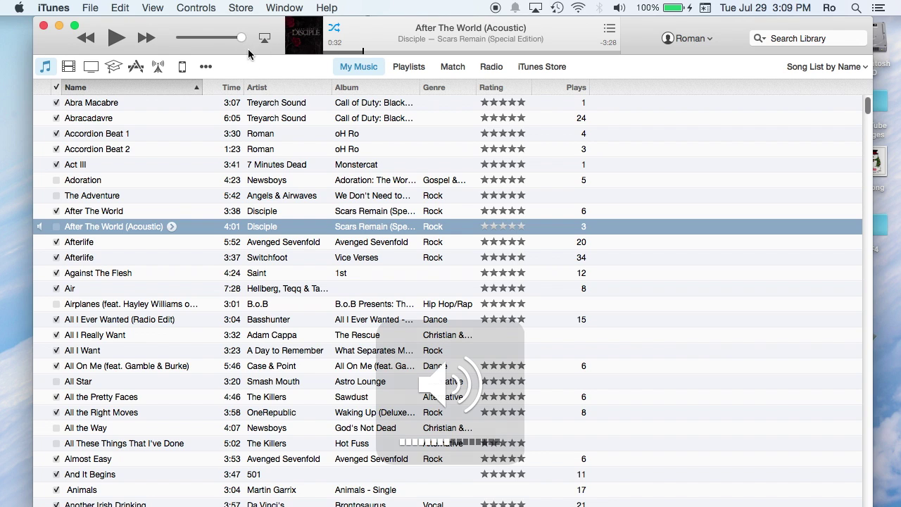
pyautogui.moveTo(243, 41)
pyautogui.mouseDown()
pyautogui.moveTo(190, 43)
pyautogui.moveTo(253, 42)
pyautogui.mouseUp()
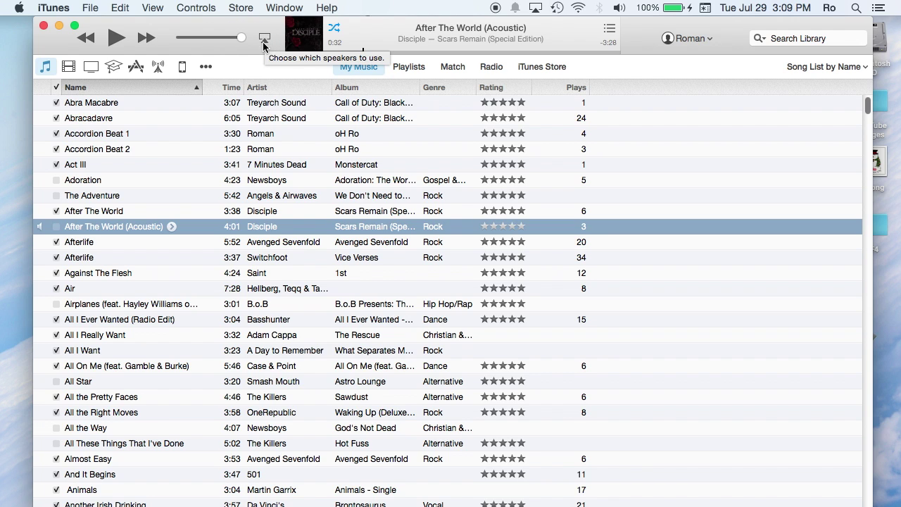
# - Examine the available speaker outputs for playback and choose Computer as the single output
pyautogui.click(271, 22)
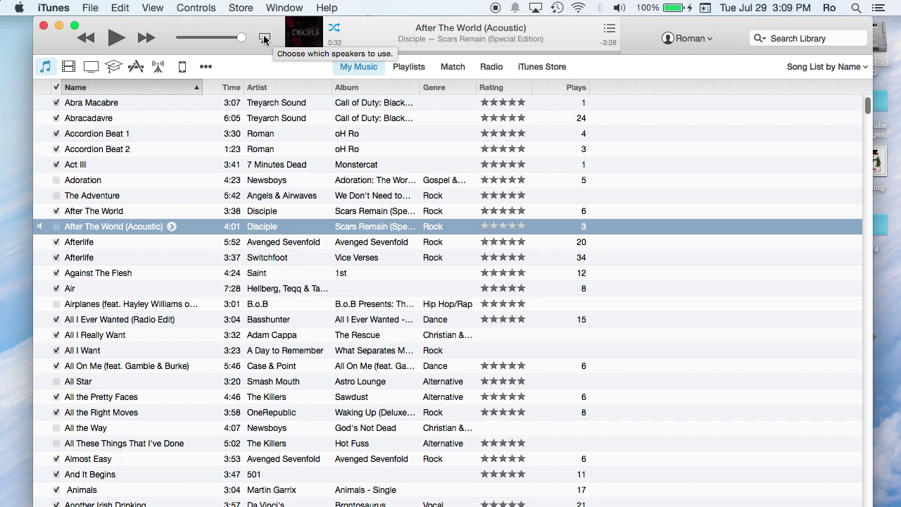
pyautogui.click(265, 41)
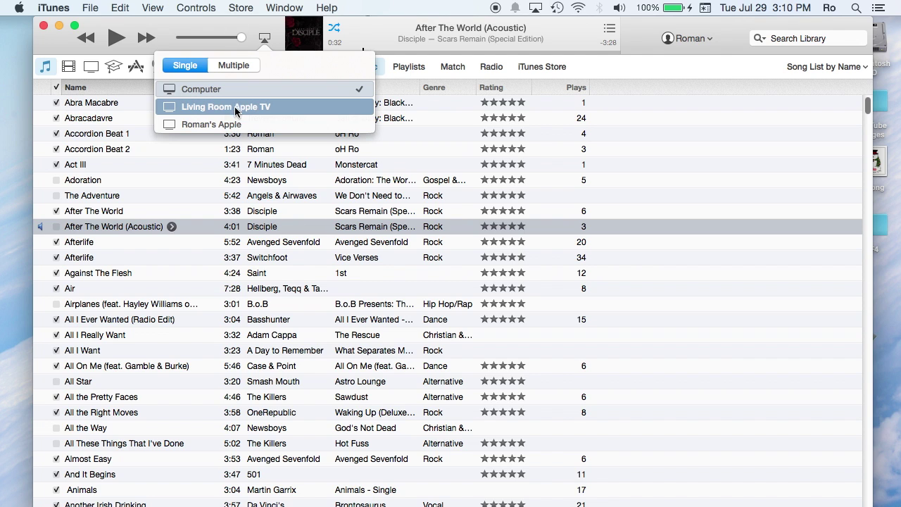
pyautogui.click(203, 86)
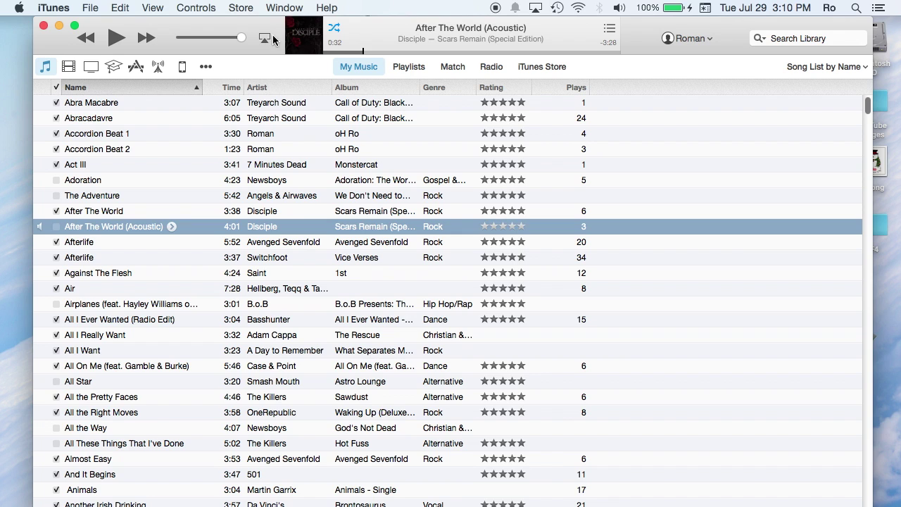
pyautogui.click(265, 40)
pyautogui.click(228, 30)
# - Move playback of the current song back to 0:28 and toggle shuffle off and on again
pyautogui.moveTo(299, 43)
pyautogui.moveTo(406, 45)
pyautogui.click(363, 52)
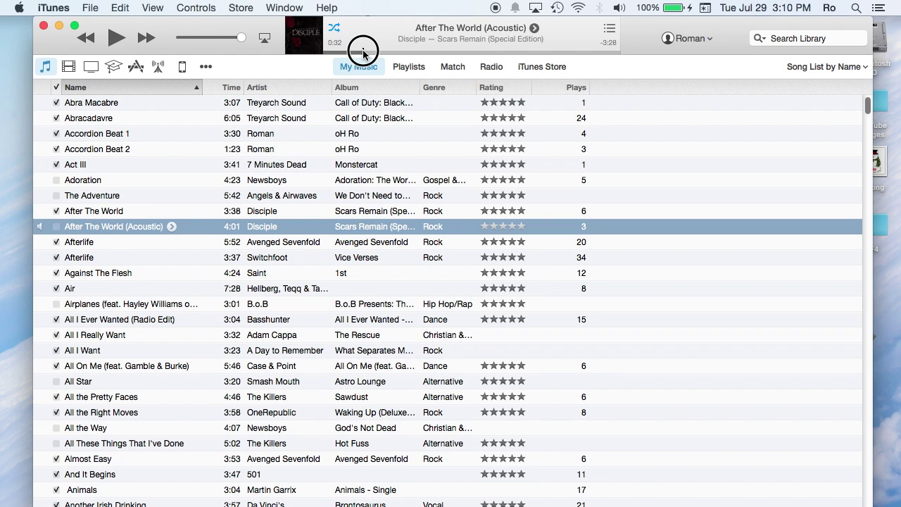
pyautogui.moveTo(363, 52)
pyautogui.mouseDown()
pyautogui.moveTo(336, 52)
pyautogui.moveTo(490, 54)
pyautogui.moveTo(355, 51)
pyautogui.mouseUp()
pyautogui.click(336, 29)
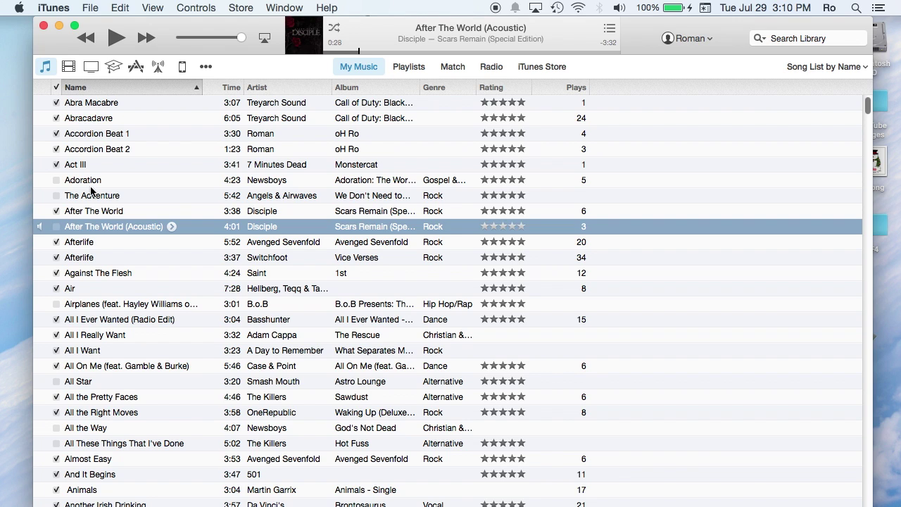
pyautogui.click(335, 30)
# - Examine the Up Next queue and the options offered for the song Afterlife by Switchfoot
pyautogui.click(609, 29)
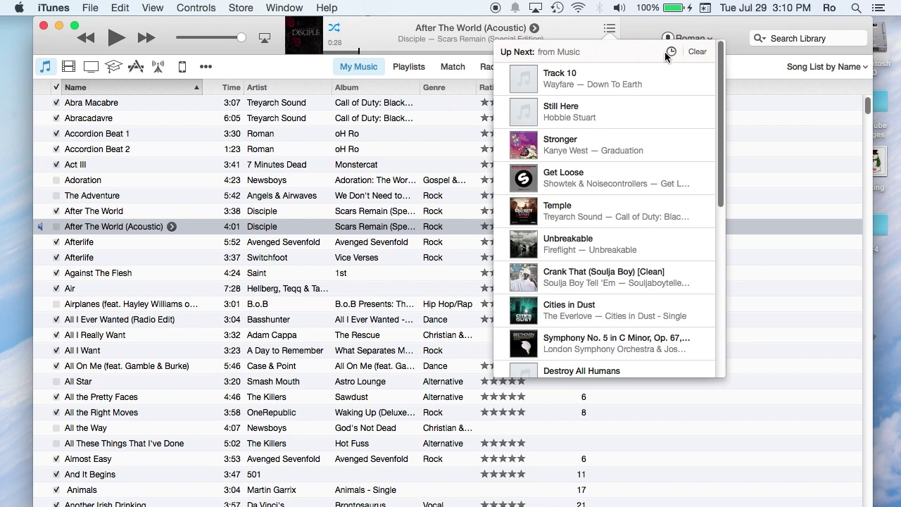
pyautogui.click(591, 34)
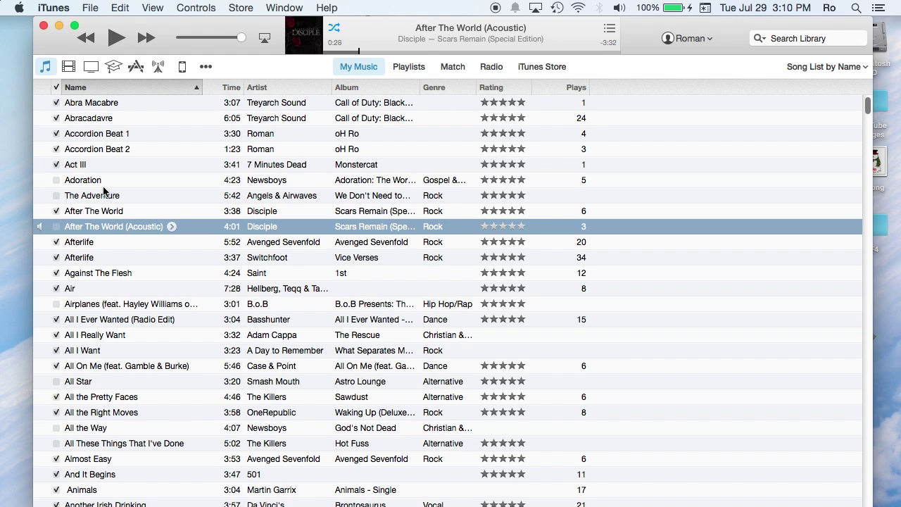
pyautogui.rightClick(96, 258)
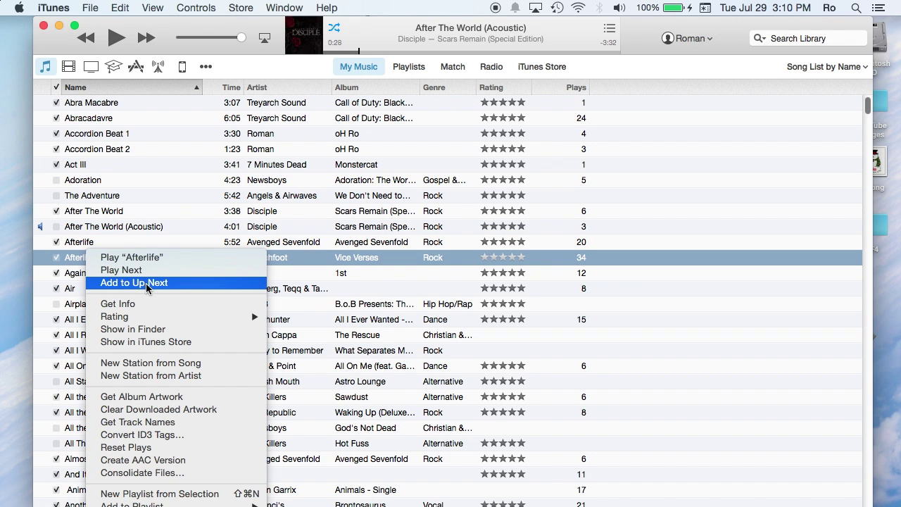
pyautogui.click(157, 200)
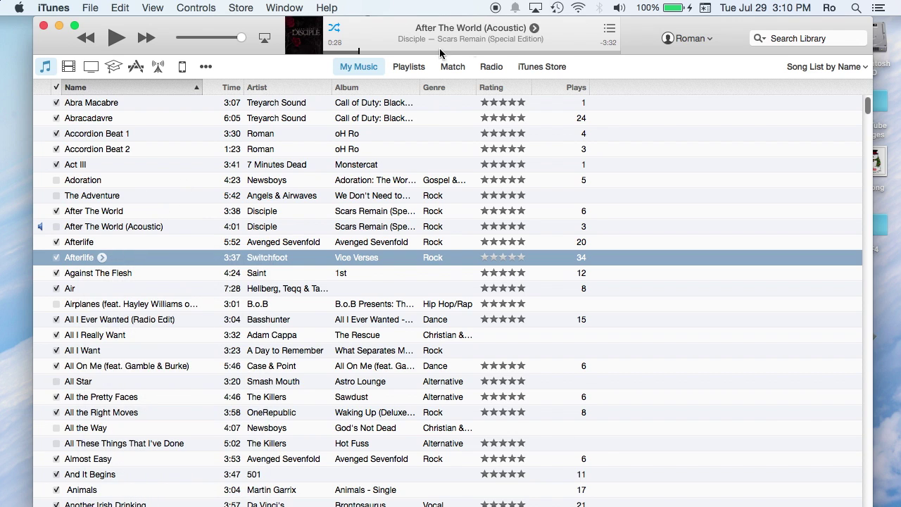
pyautogui.click(610, 29)
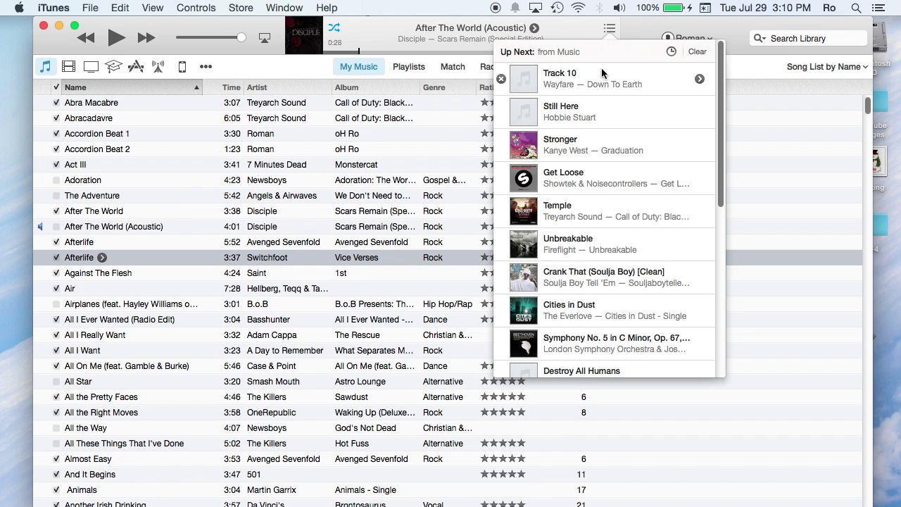
pyautogui.click(633, 26)
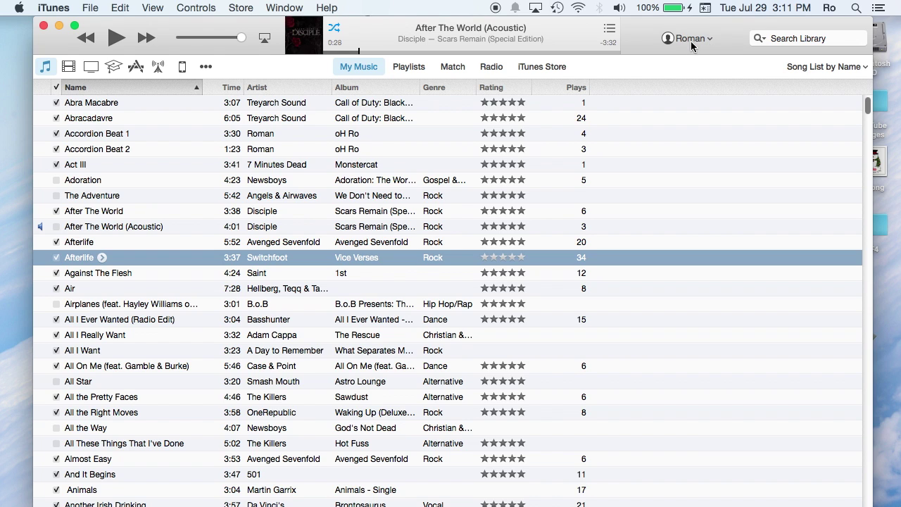
# - View the store account options and activate the library search
pyautogui.click(709, 40)
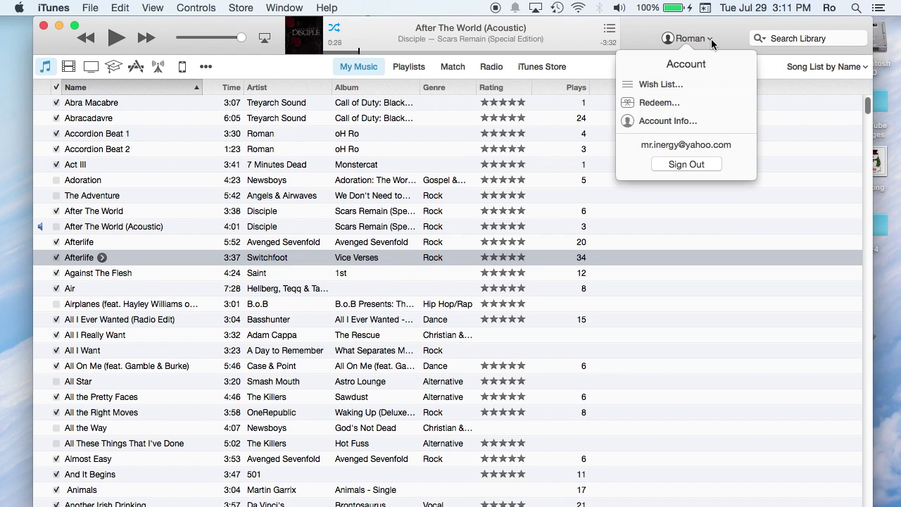
pyautogui.click(708, 40)
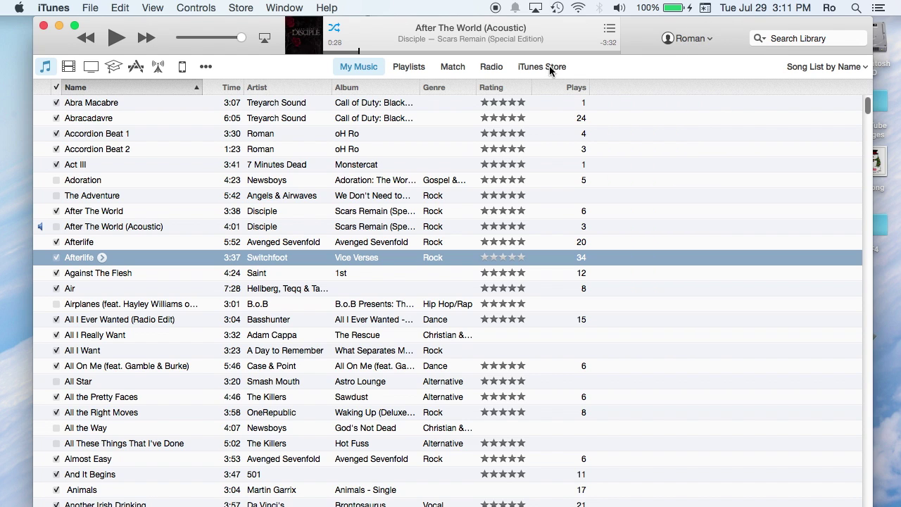
pyautogui.click(708, 38)
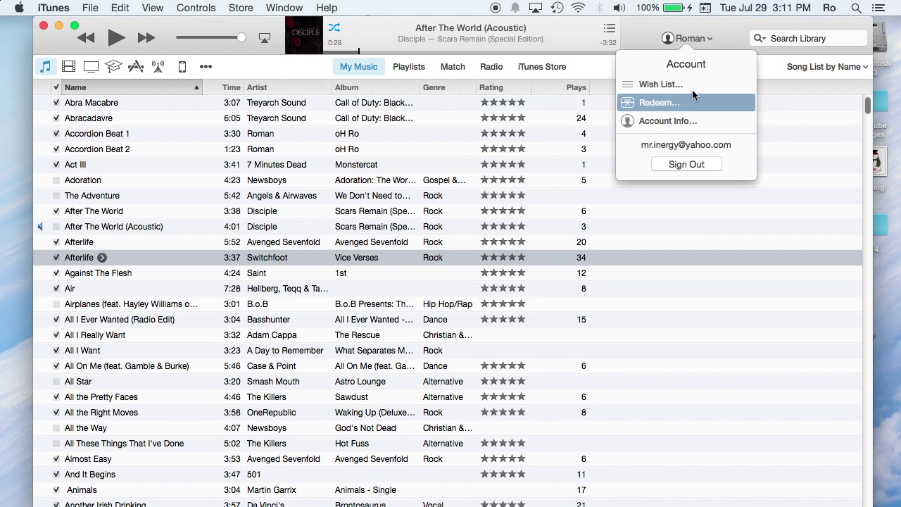
pyautogui.click(712, 41)
pyautogui.click(795, 38)
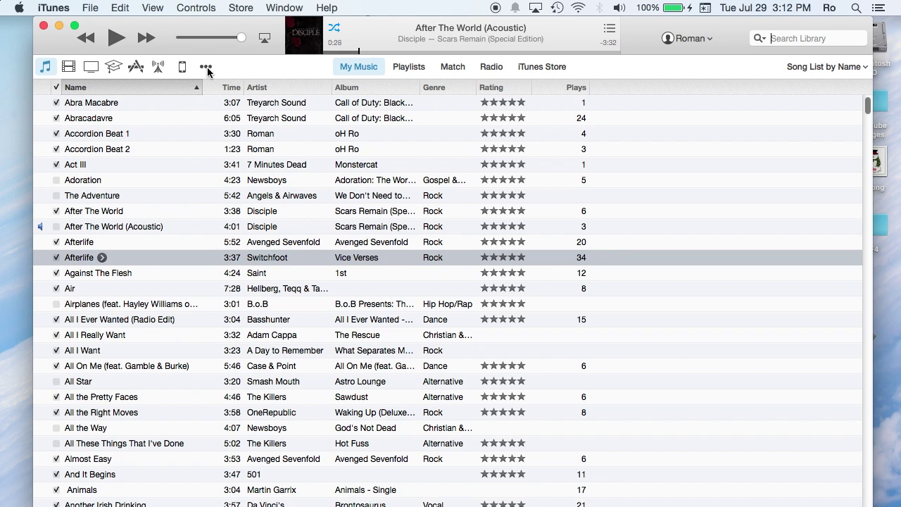
# - Examine the additional media types and the editable list of which ones are shown
pyautogui.click(207, 68)
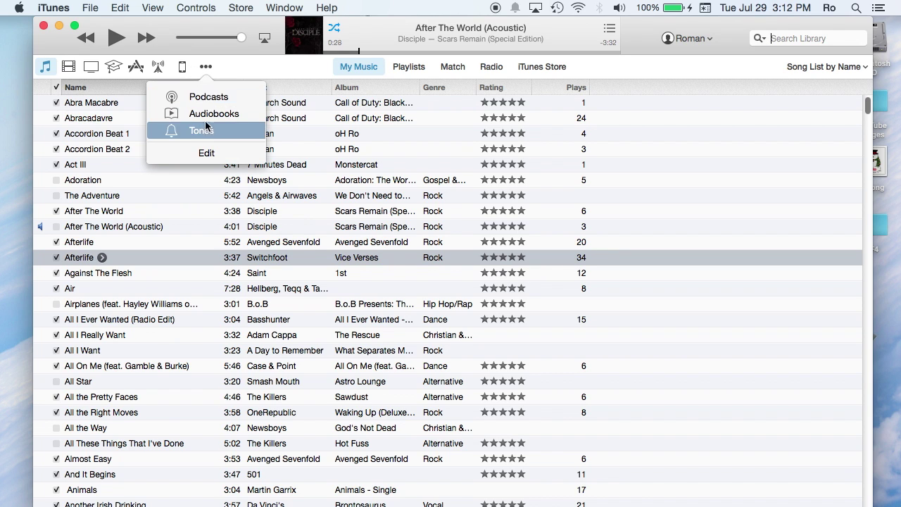
pyautogui.click(206, 68)
pyautogui.click(205, 68)
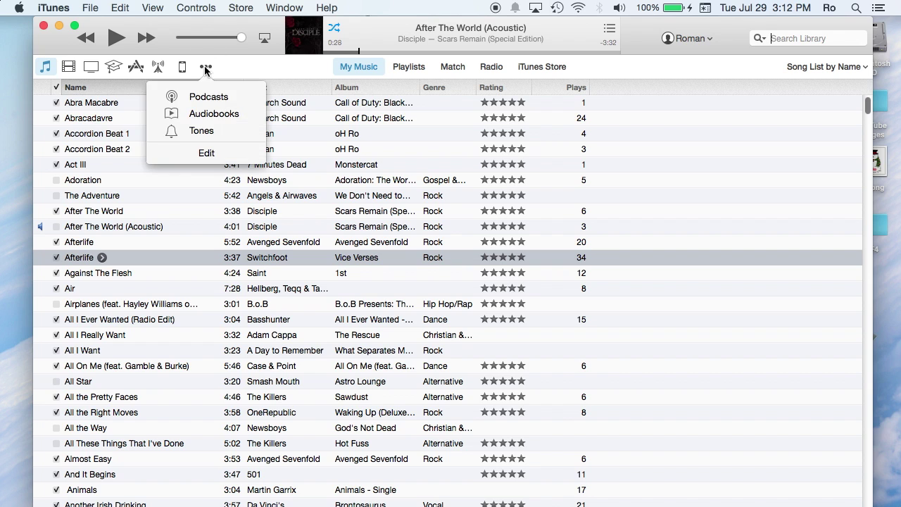
pyautogui.click(205, 69)
pyautogui.click(203, 67)
pyautogui.click(213, 153)
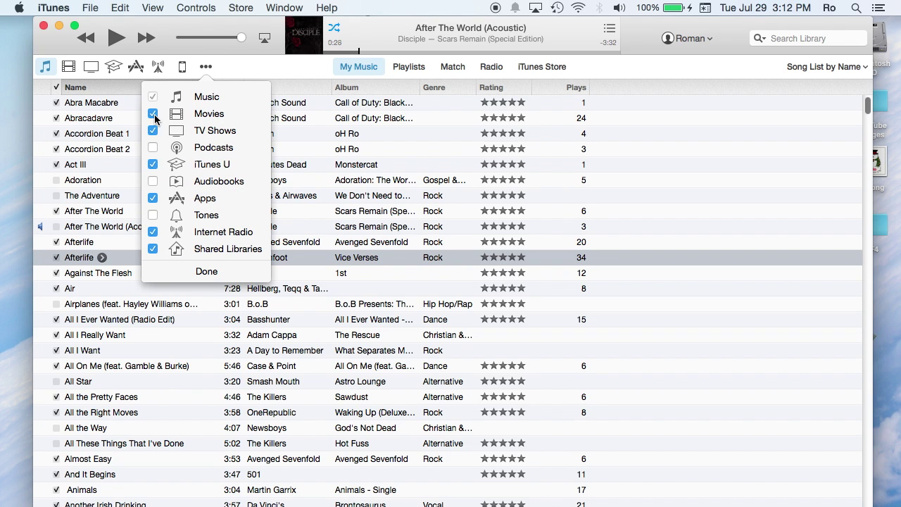
pyautogui.click(93, 78)
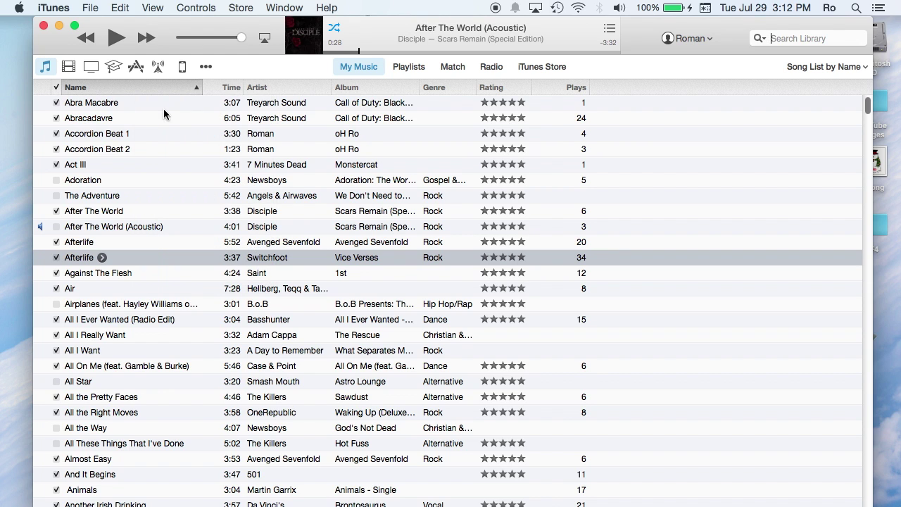
pyautogui.click(206, 67)
pyautogui.click(100, 72)
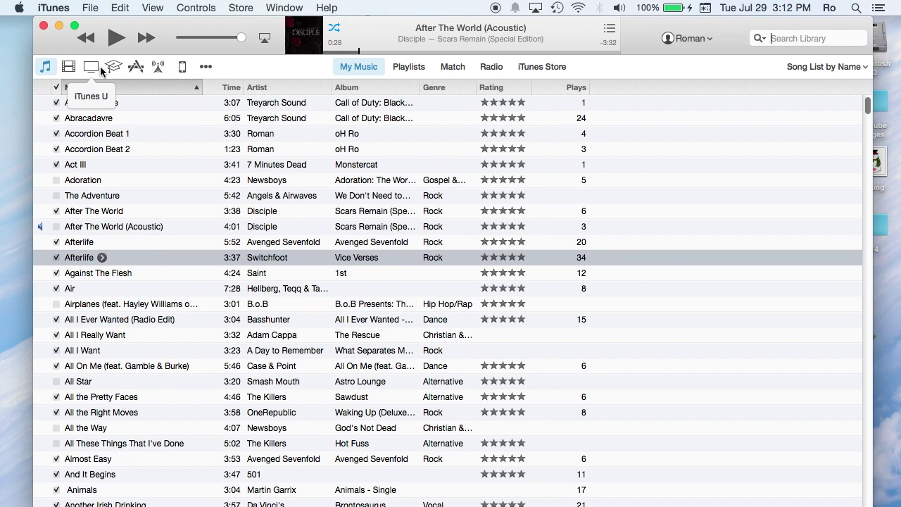
# - Remove TV Shows from the media types shown for the library
pyautogui.click(206, 66)
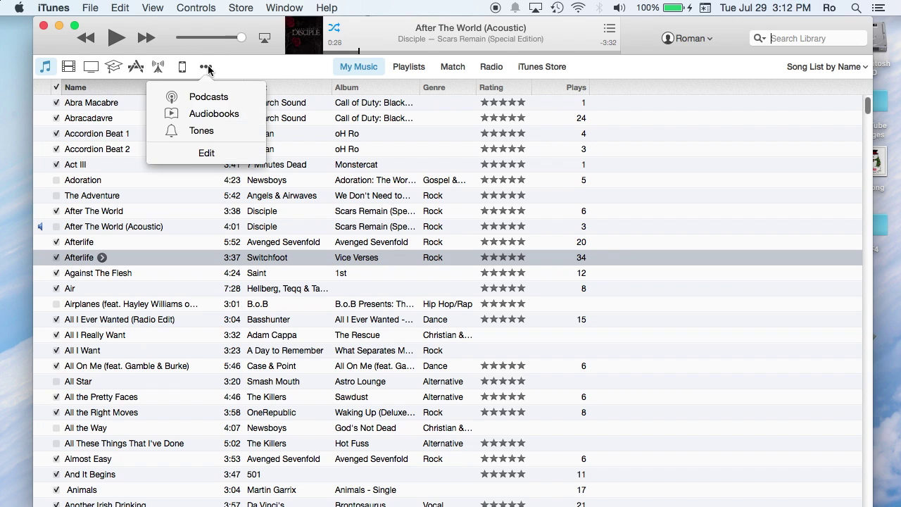
pyautogui.click(206, 153)
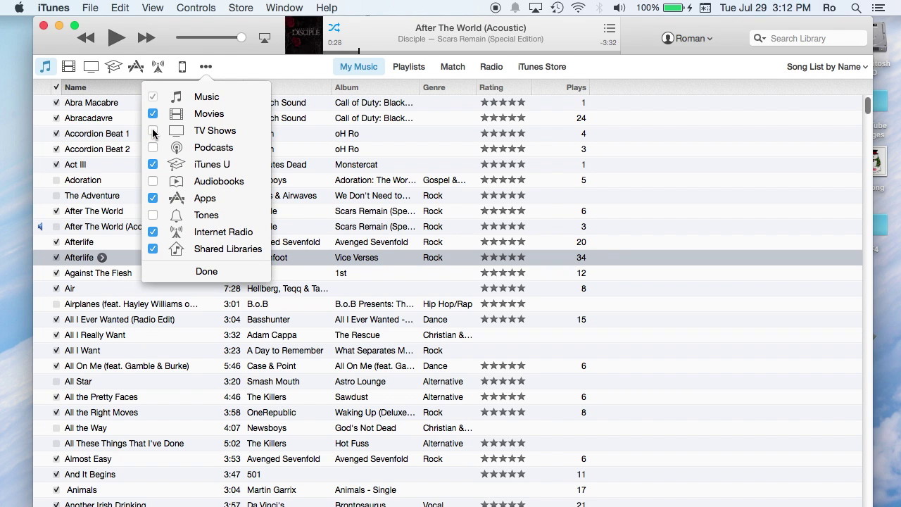
pyautogui.click(92, 75)
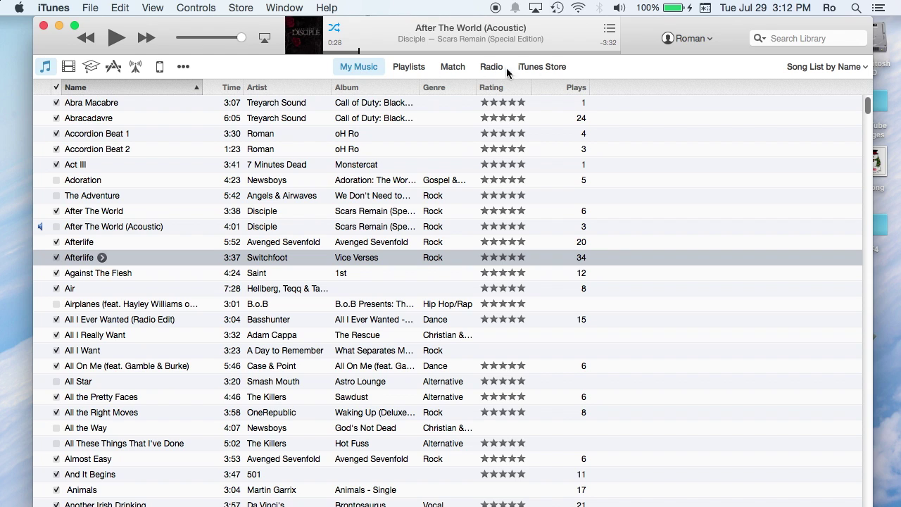
# - Look through the Movies library and the Apps library
pyautogui.click(68, 66)
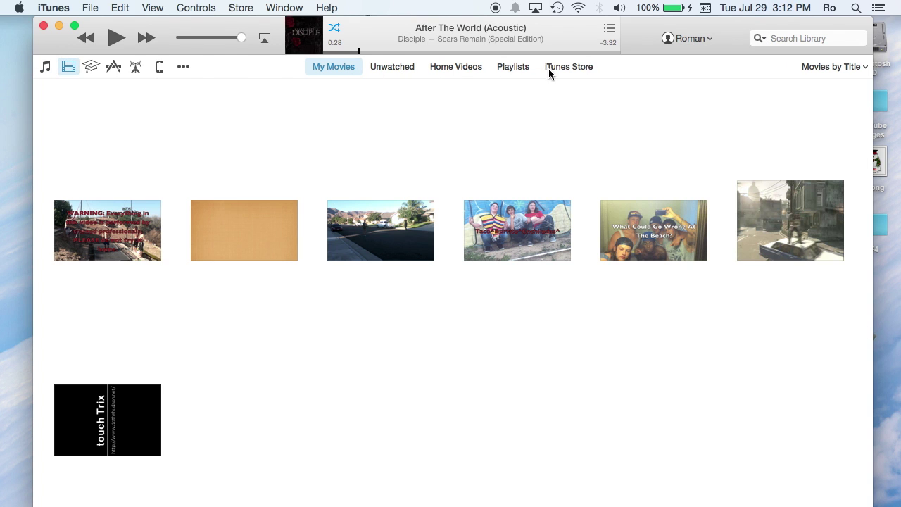
pyautogui.click(420, 227)
pyautogui.click(392, 136)
pyautogui.click(113, 67)
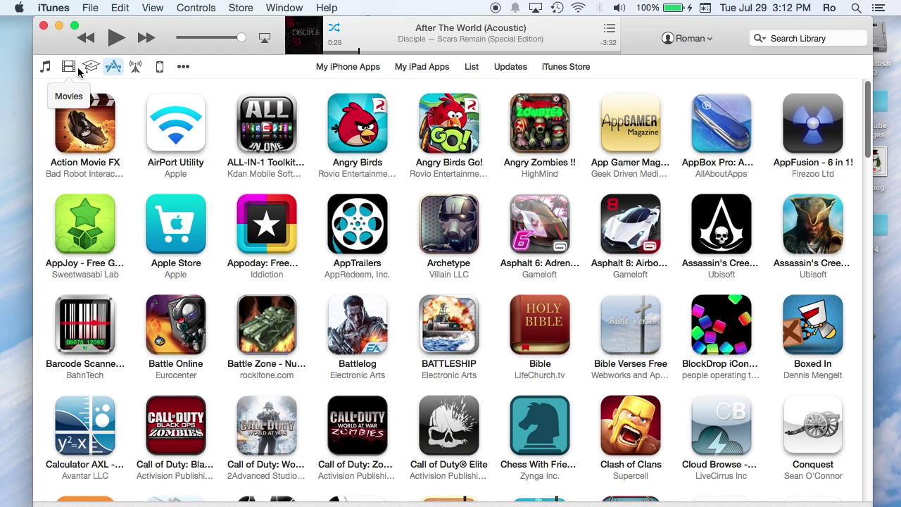
# - Return to the music library and display its playlists
pyautogui.click(48, 65)
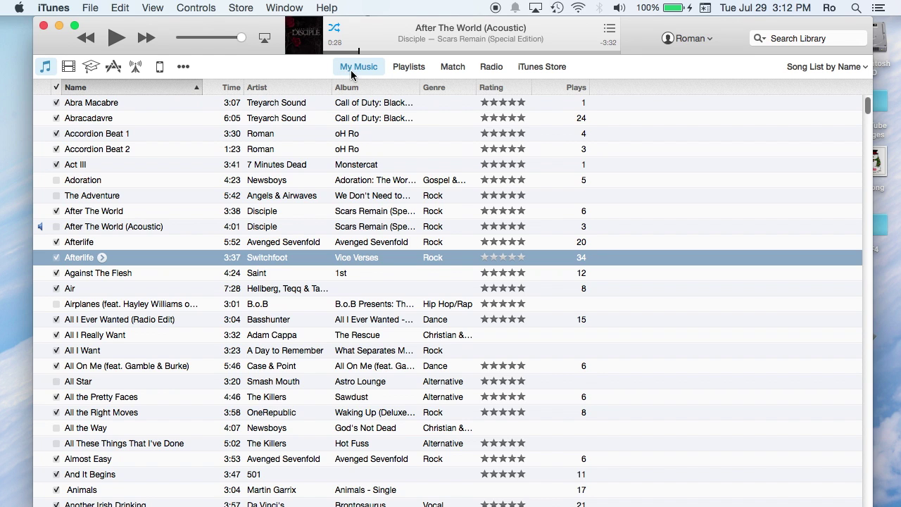
pyautogui.click(415, 66)
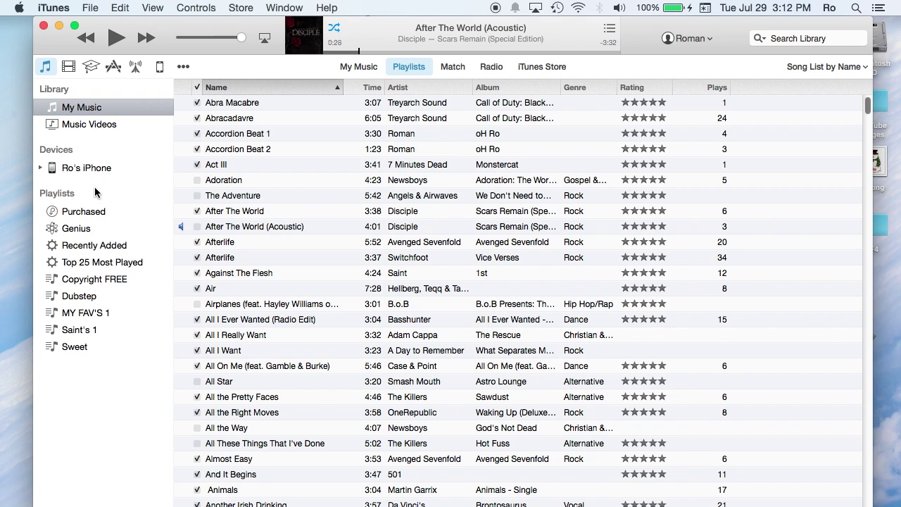
# - Look at the iTunes Match page, the iTunes Radio page and the Internet radio streams, and return to the music section
pyautogui.click(459, 66)
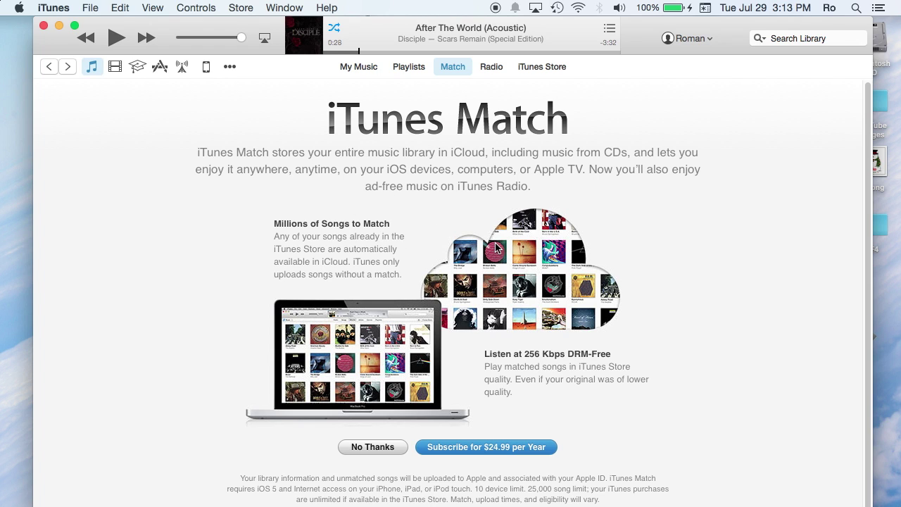
pyautogui.click(491, 66)
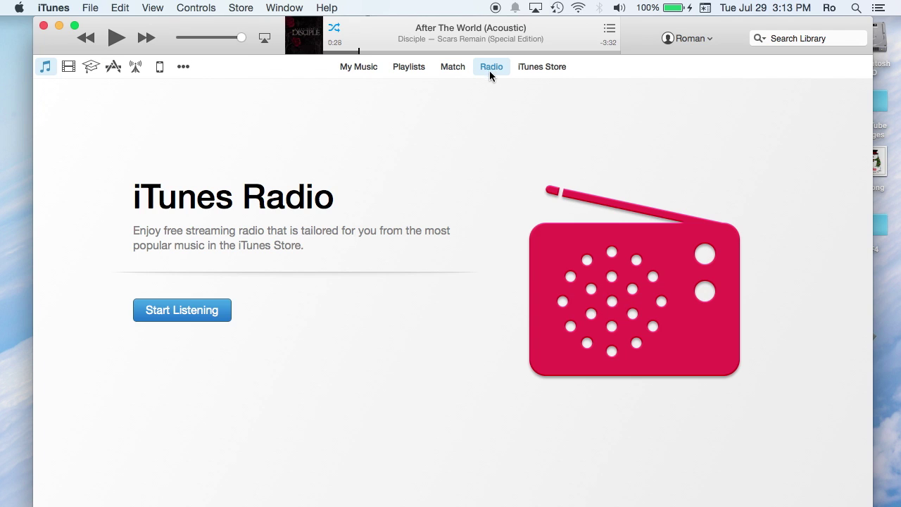
pyautogui.click(132, 67)
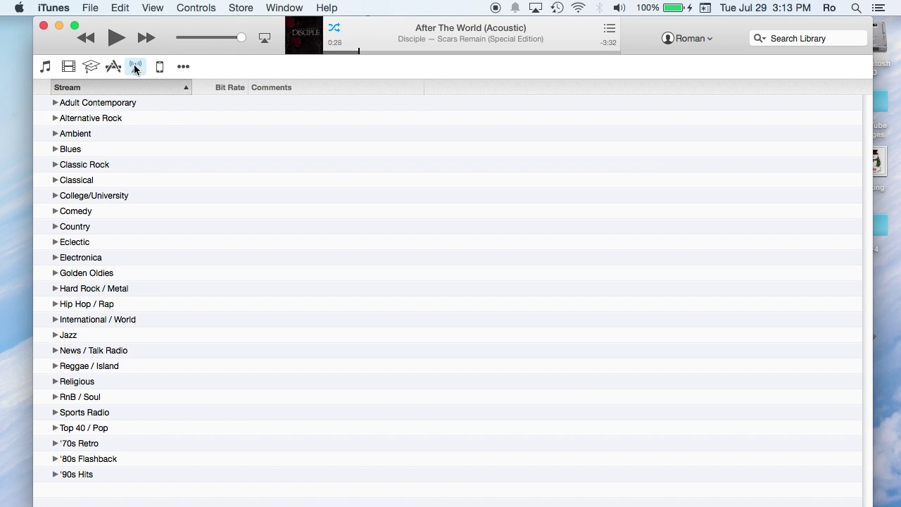
pyautogui.click(45, 67)
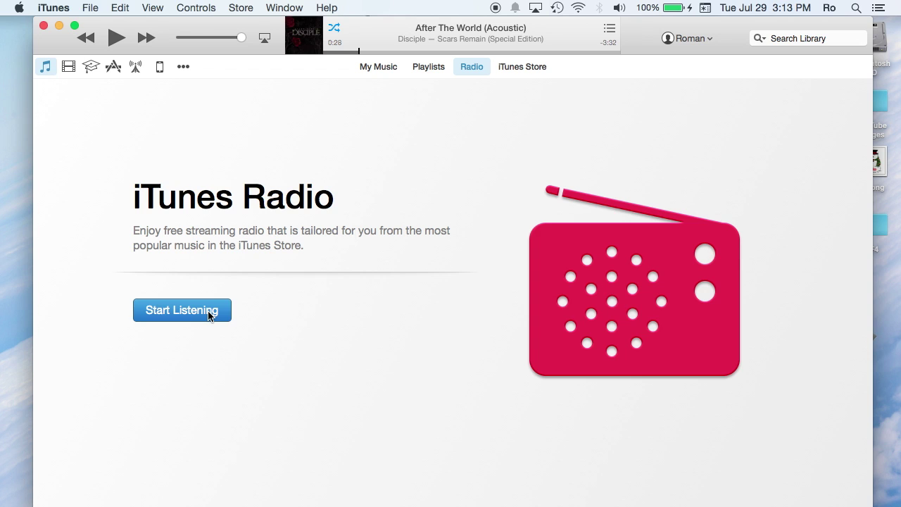
# - Browse the iTunes Store's Music page and examine its list of genre categories without choosing another one
pyautogui.click(531, 66)
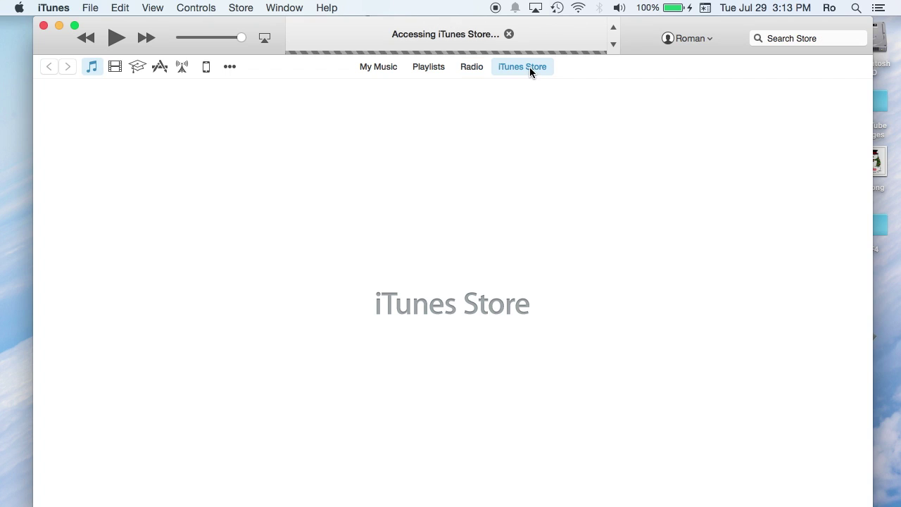
pyautogui.click(799, 38)
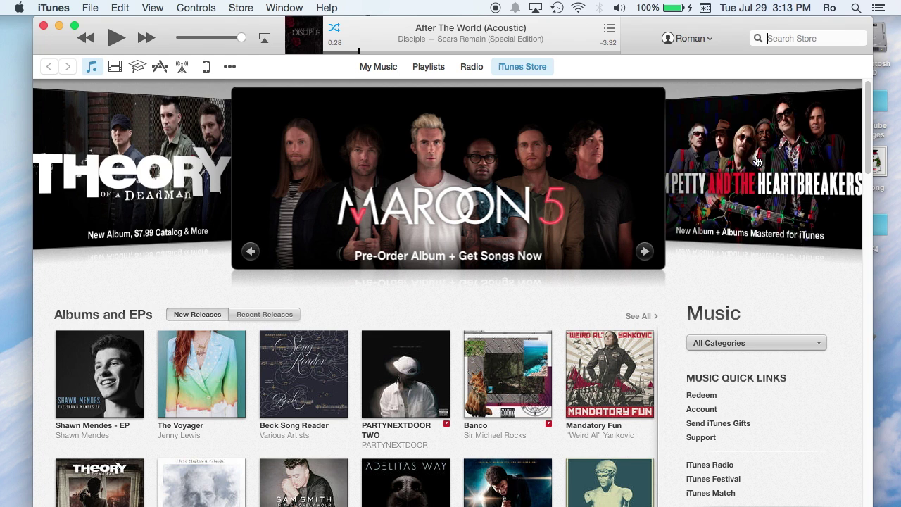
pyautogui.scroll(-5, 764, 269)
pyautogui.click(764, 206)
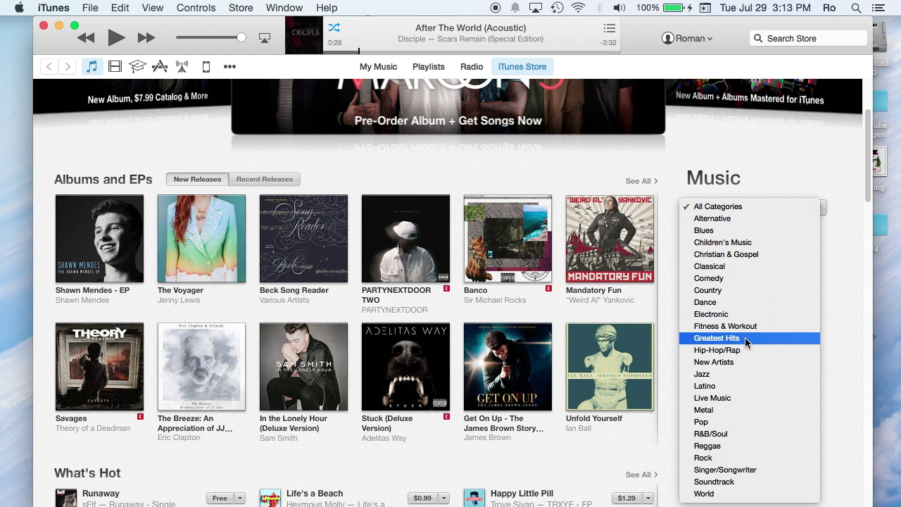
pyautogui.click(744, 149)
pyautogui.scroll(2, 746, 154)
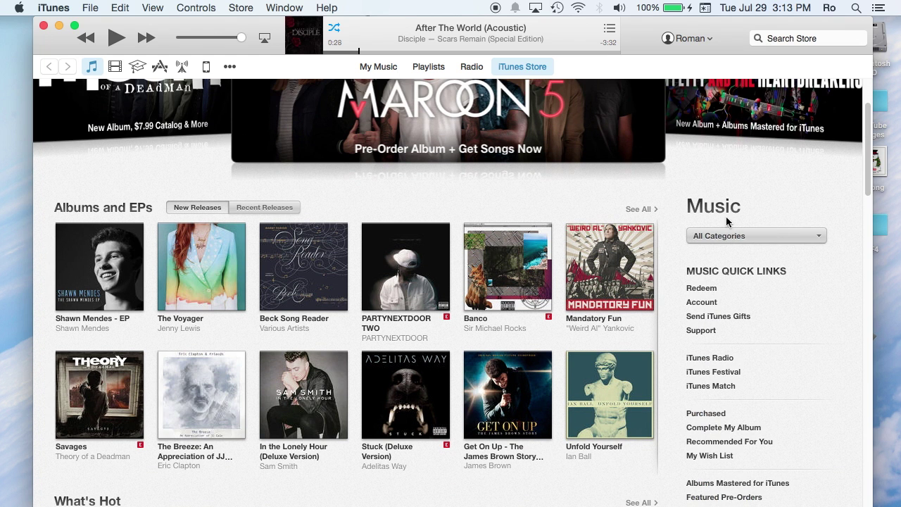
# - Look at the store pages for Movies and iTunes U, and return to the song list in My Music
pyautogui.click(116, 66)
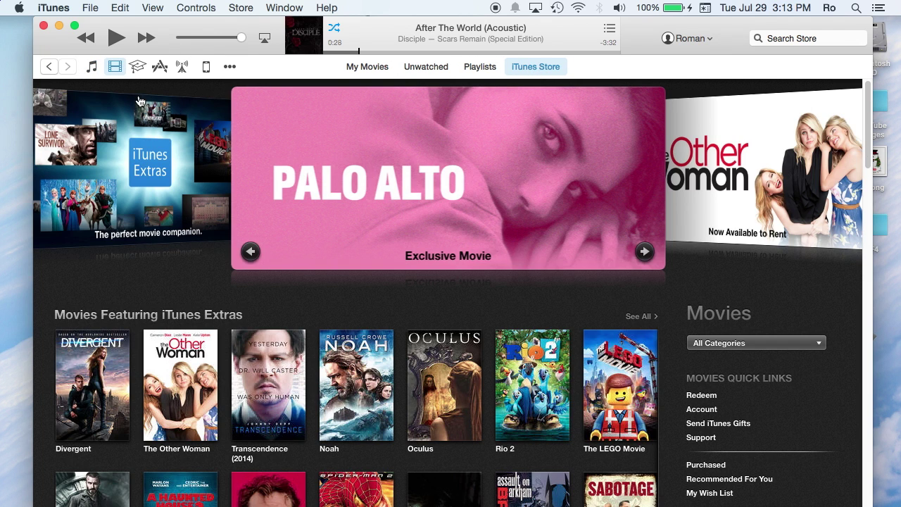
pyautogui.click(136, 66)
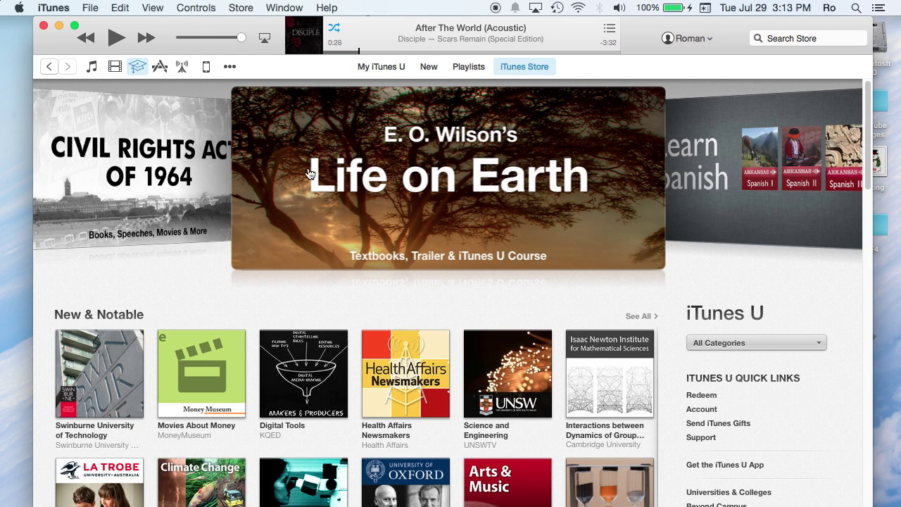
pyautogui.click(89, 68)
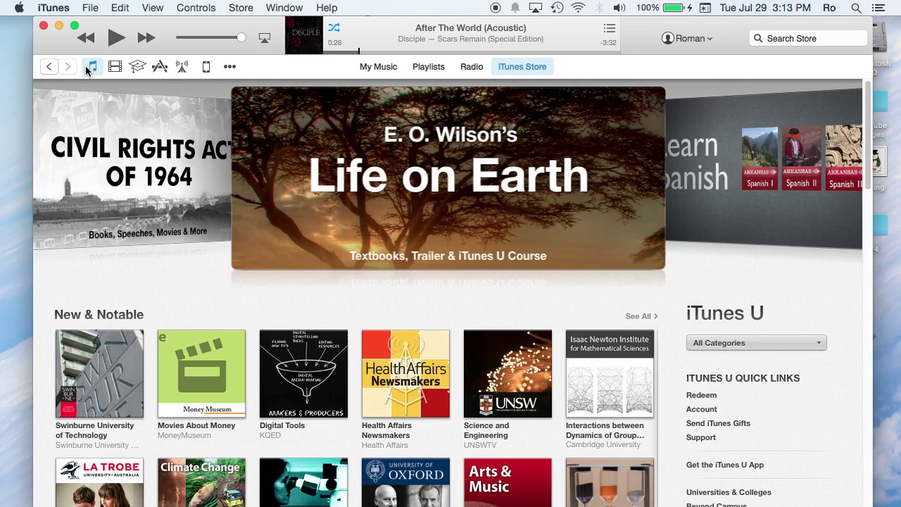
pyautogui.click(383, 66)
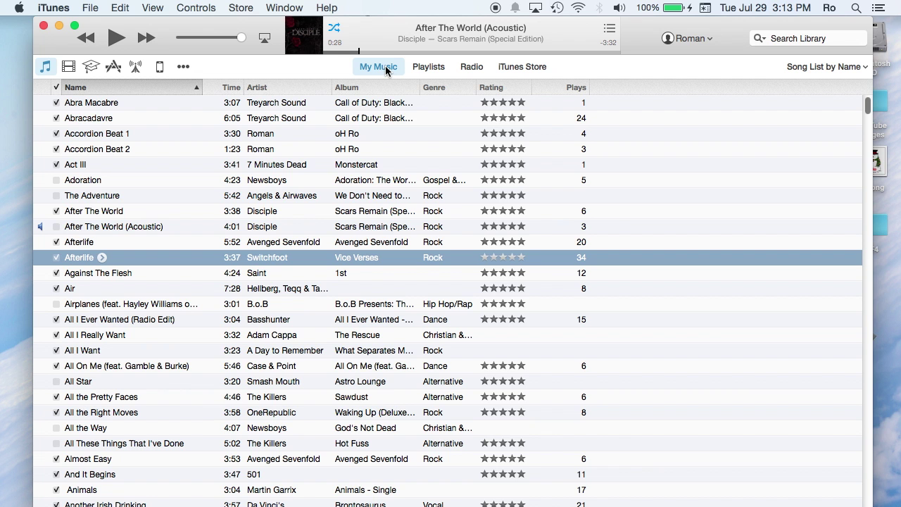
# - Display the music library as Albums and browse the covers back to the start of the collection
pyautogui.click(850, 68)
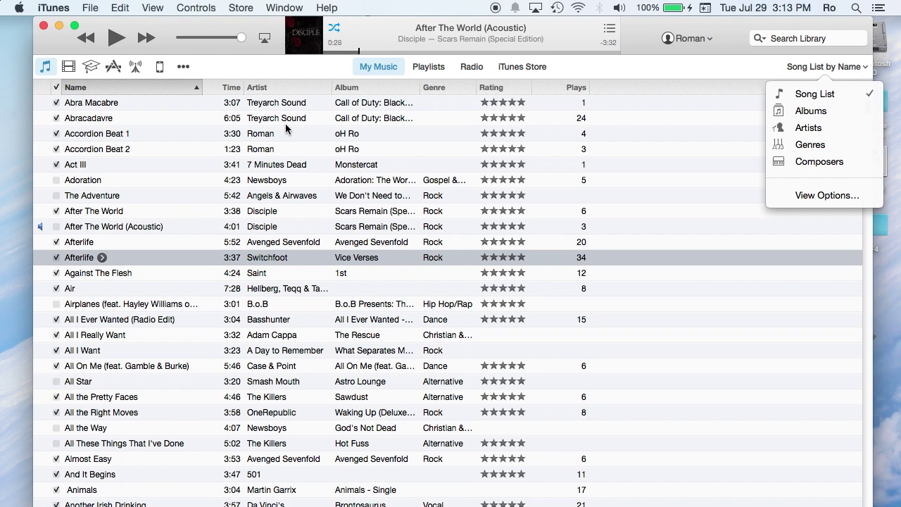
pyautogui.click(809, 110)
pyautogui.scroll(-2, 380, 250)
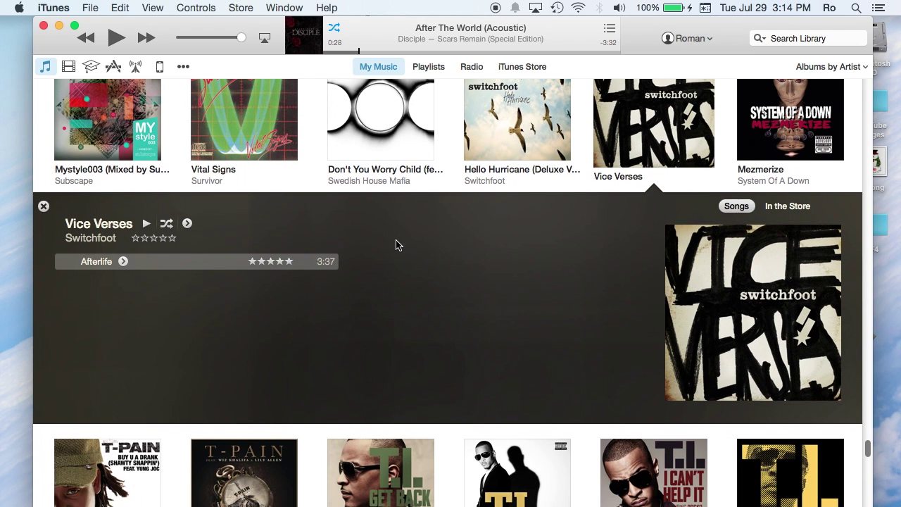
pyautogui.scroll(8, 399, 248)
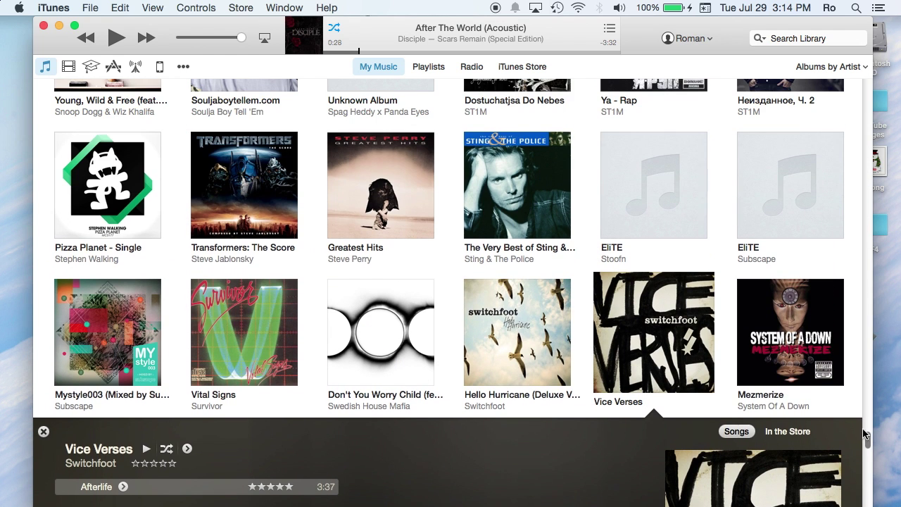
pyautogui.moveTo(868, 444); pyautogui.dragTo(868, 90)
# - Switch the music library to the Artists view and look through the artist list
pyautogui.click(830, 66)
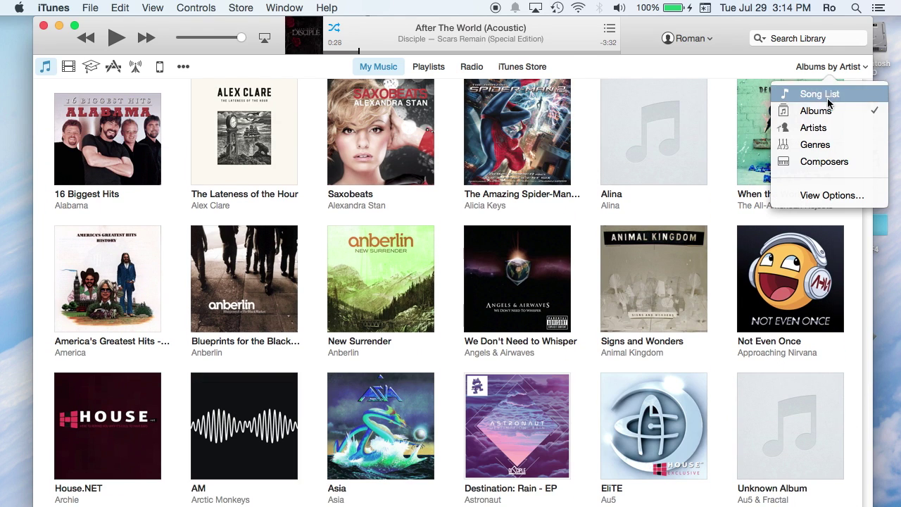
pyautogui.click(829, 131)
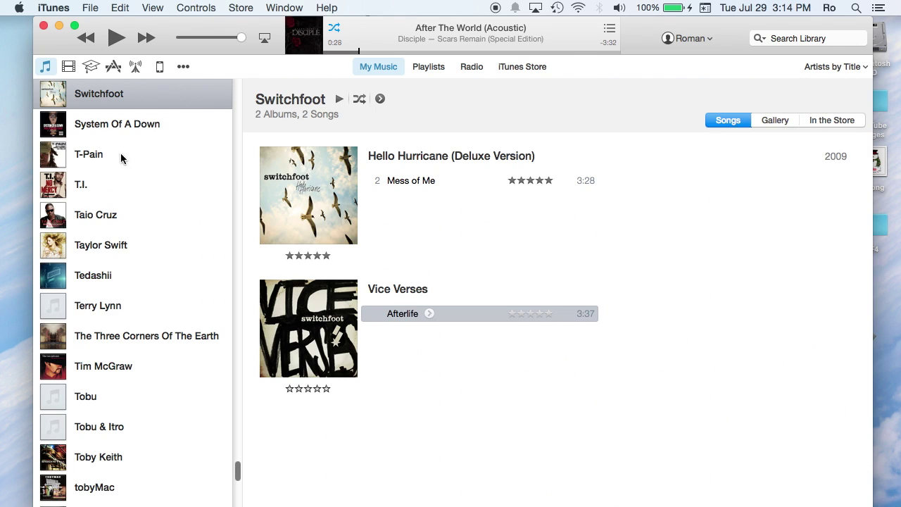
pyautogui.scroll(-3, 117, 271)
pyautogui.scroll(6, 116, 276)
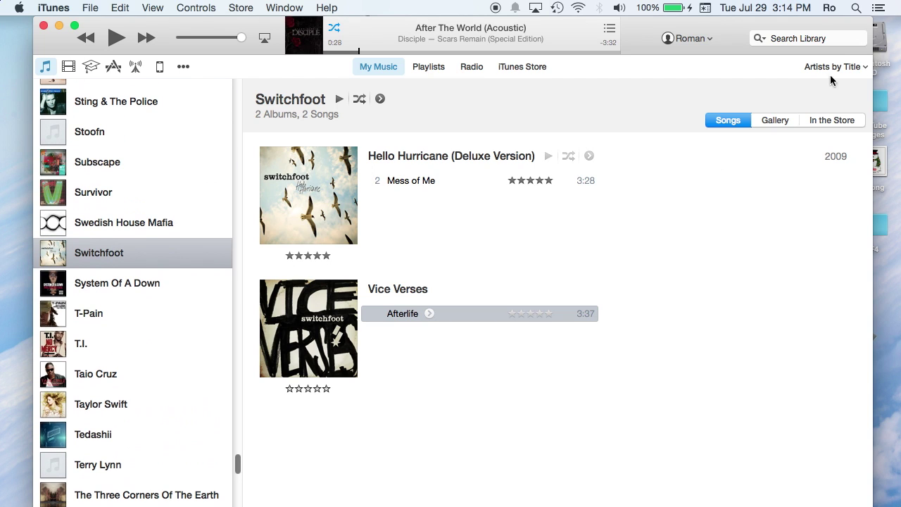
# - Examine the Artists view options for artwork size and album sorting, keeping albums sorted by Title
pyautogui.click(854, 68)
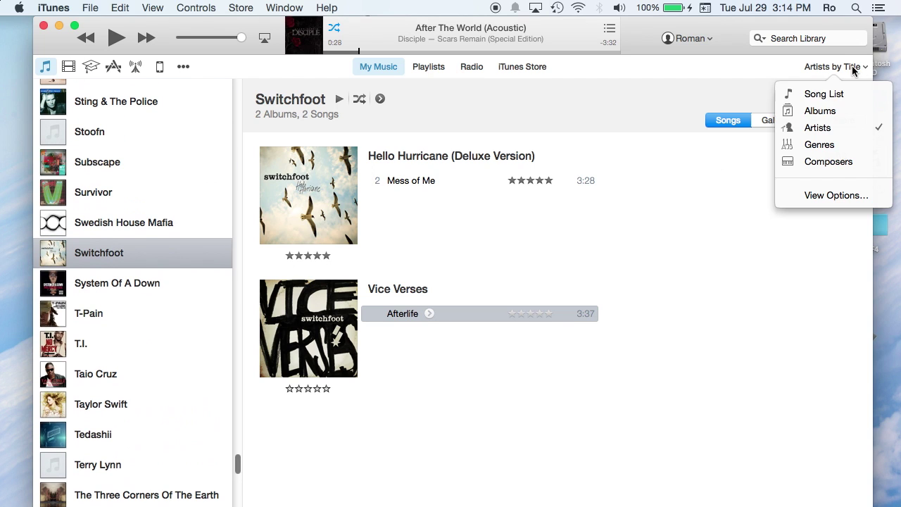
pyautogui.click(845, 195)
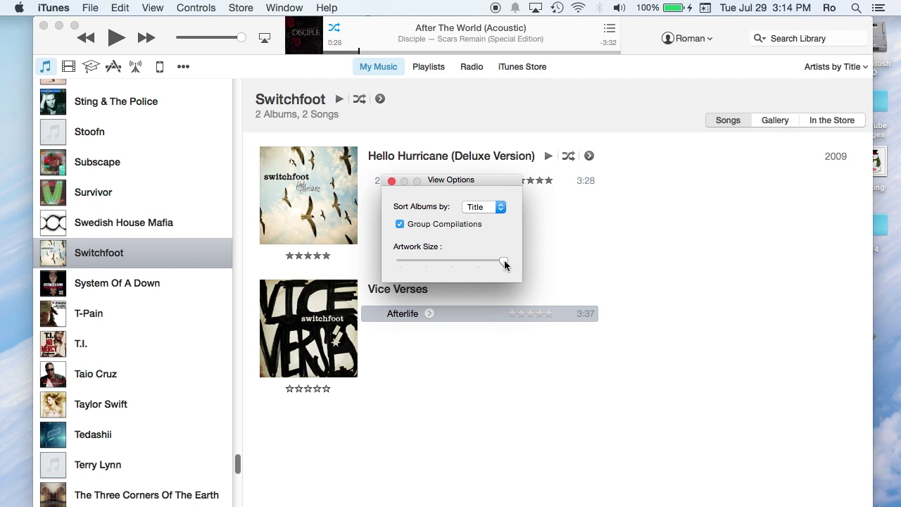
pyautogui.moveTo(504, 264)
pyautogui.mouseDown()
pyautogui.moveTo(422, 262)
pyautogui.moveTo(509, 263)
pyautogui.mouseUp()
pyautogui.click(501, 206)
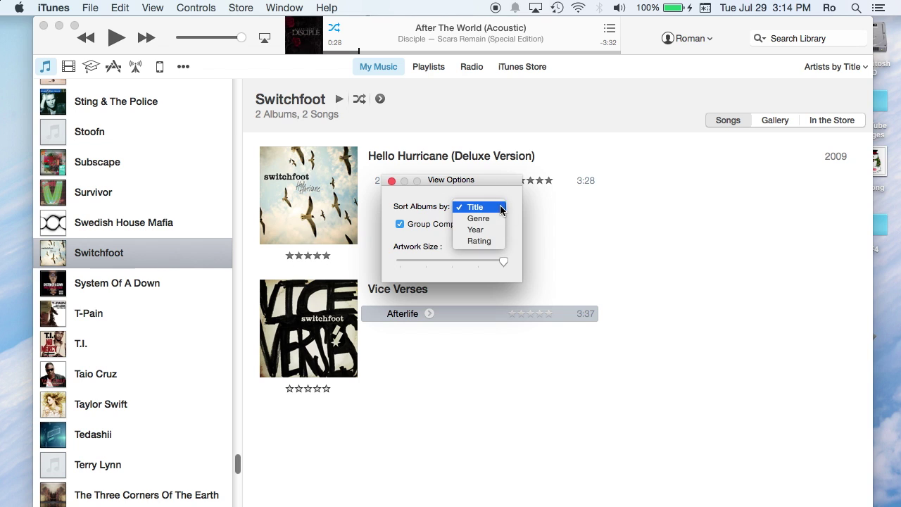
pyautogui.click(503, 205)
pyautogui.click(392, 181)
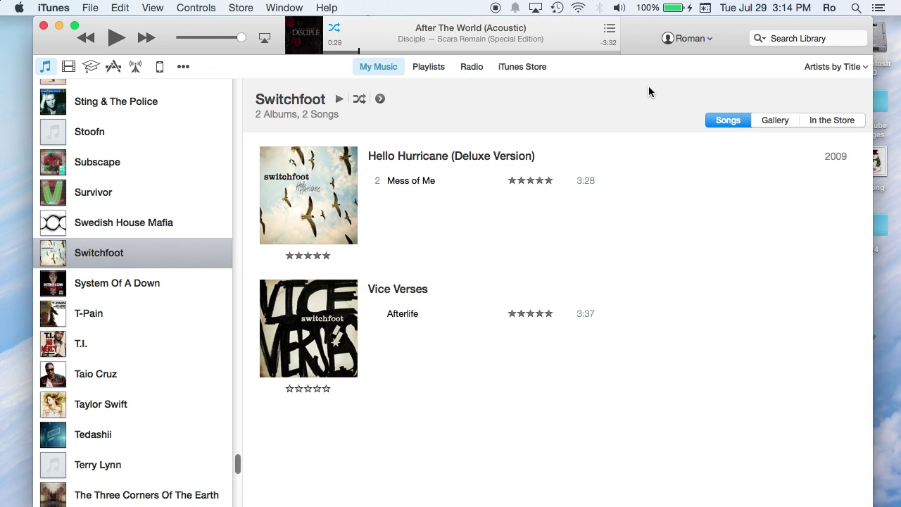
# - Switch the music library back to the Song List view
pyautogui.click(837, 65)
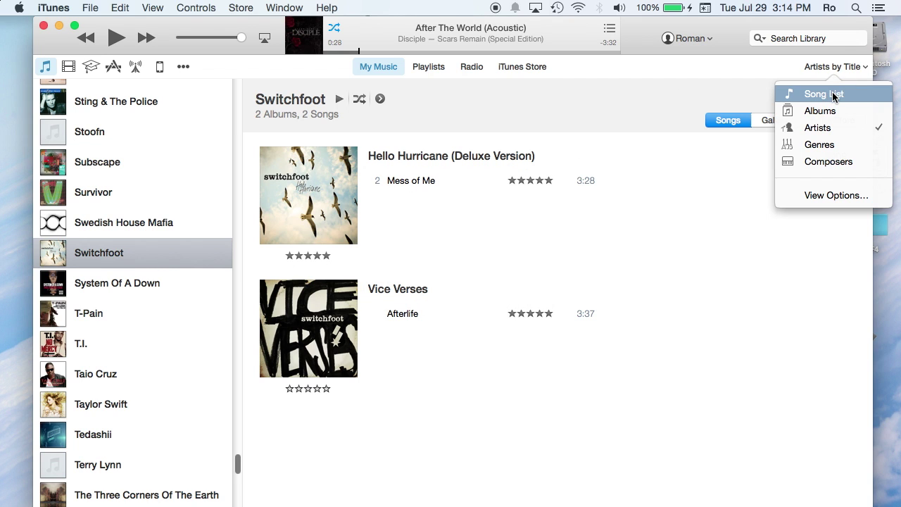
pyautogui.click(850, 94)
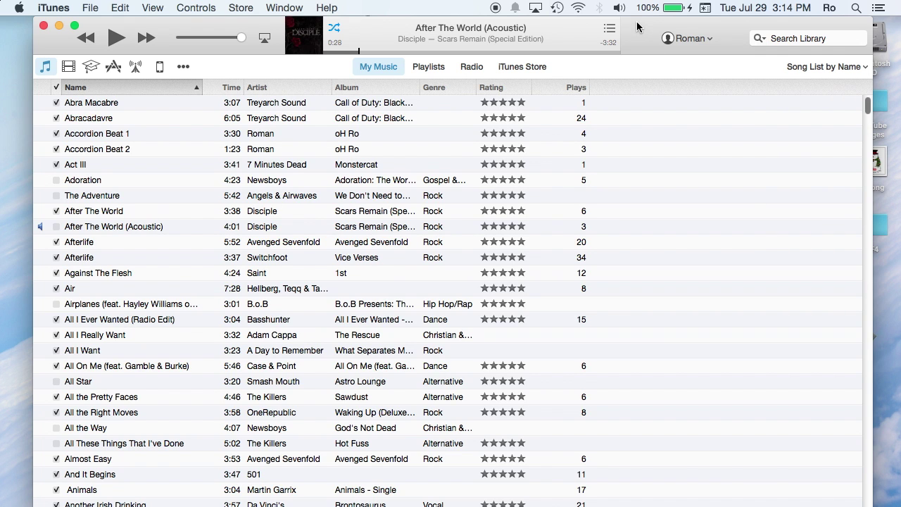